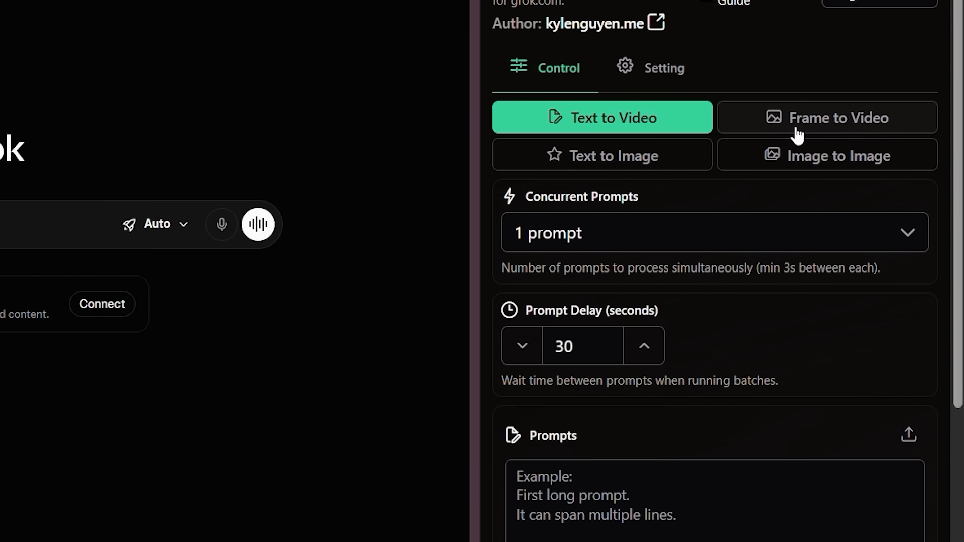
Step: Switch the Grok Automation panel to Frame to Video mode
{"action": "left_click", "coordinate": [814, 132]}
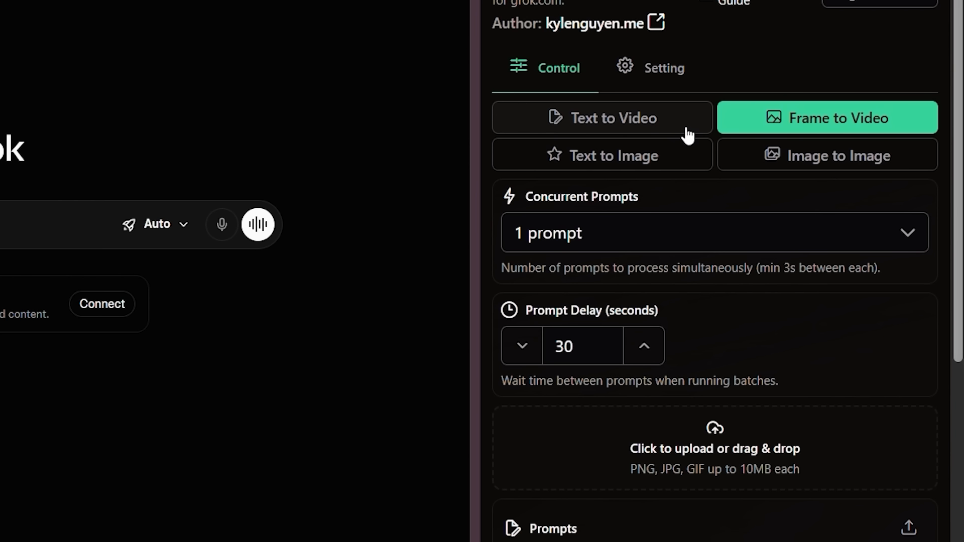
{"action": "scroll", "coordinate": [639, 132], "scroll_direction": "down", "scroll_amount": 2}
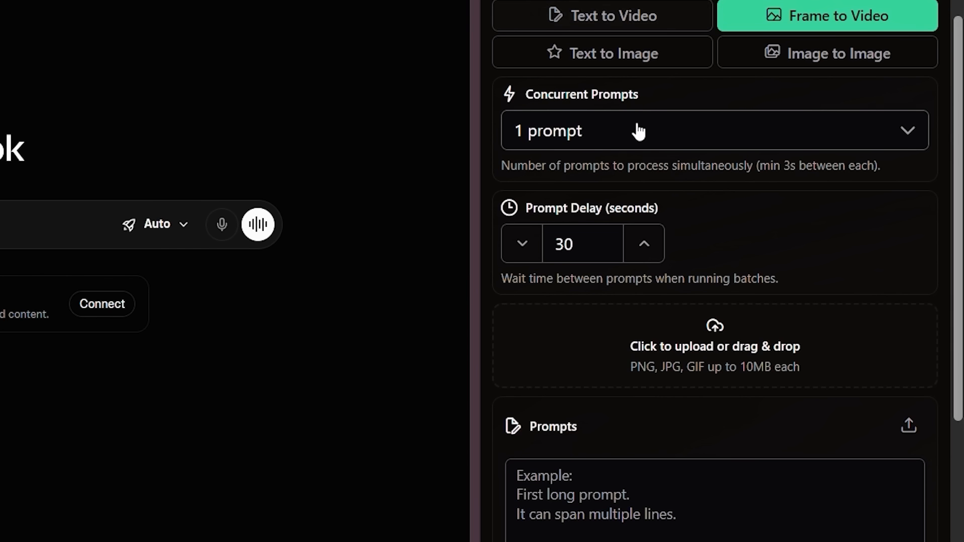
{"action": "left_click", "coordinate": [590, 128]}
{"action": "left_click", "coordinate": [562, 145]}
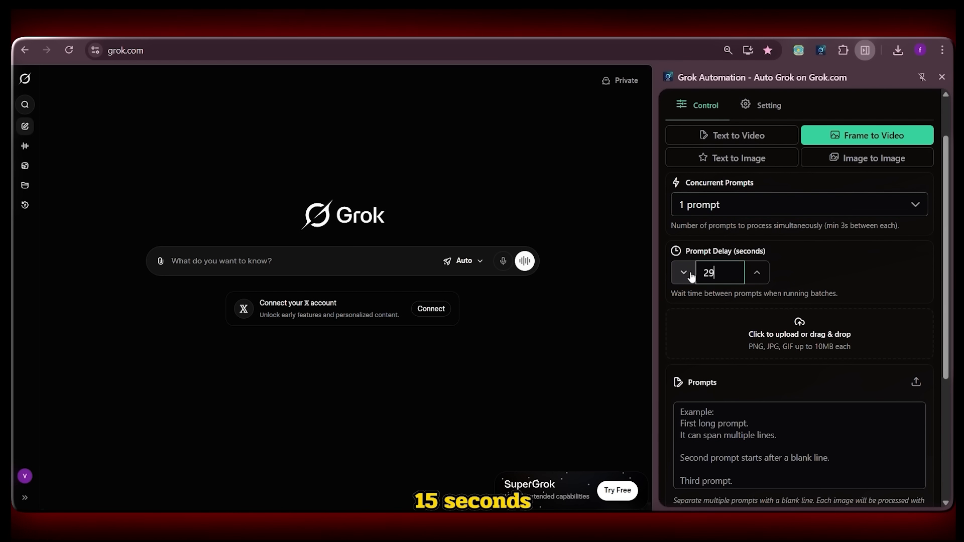
Step: Set the prompt delay to 15 seconds
{"action": "left_click", "coordinate": [692, 276]}
{"action": "left_click", "coordinate": [691, 276]}
{"action": "left_click", "coordinate": [692, 276]}
{"action": "left_click", "coordinate": [692, 276]}
{"action": "left_click", "coordinate": [691, 276]}
{"action": "left_click", "coordinate": [692, 276]}
{"action": "left_click", "coordinate": [687, 269]}
{"action": "left_click", "coordinate": [686, 269]}
{"action": "left_click", "coordinate": [686, 269]}
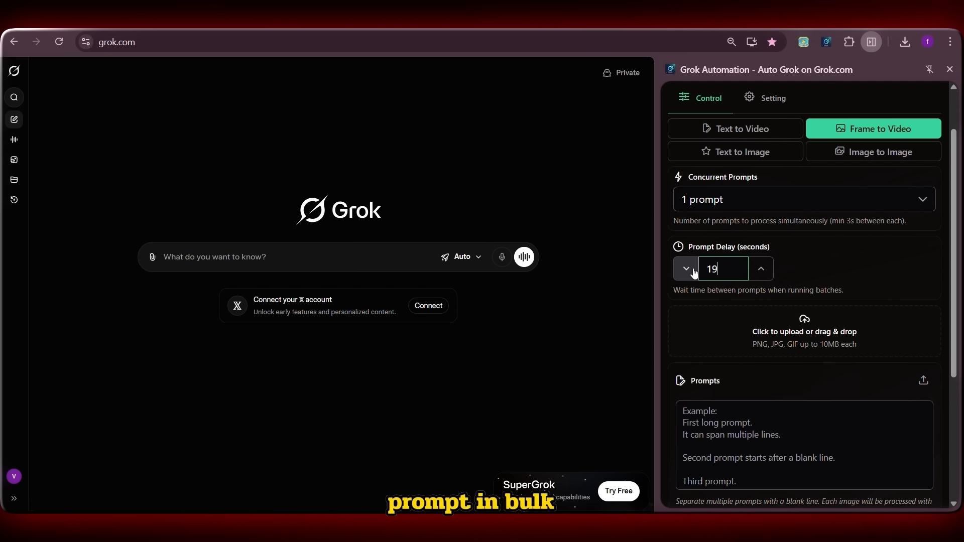
{"action": "left_click", "coordinate": [693, 270]}
{"action": "left_click", "coordinate": [693, 270]}
{"action": "left_click", "coordinate": [692, 270]}
{"action": "left_click", "coordinate": [692, 271]}
{"action": "left_click", "coordinate": [693, 270]}
{"action": "left_click", "coordinate": [693, 271]}
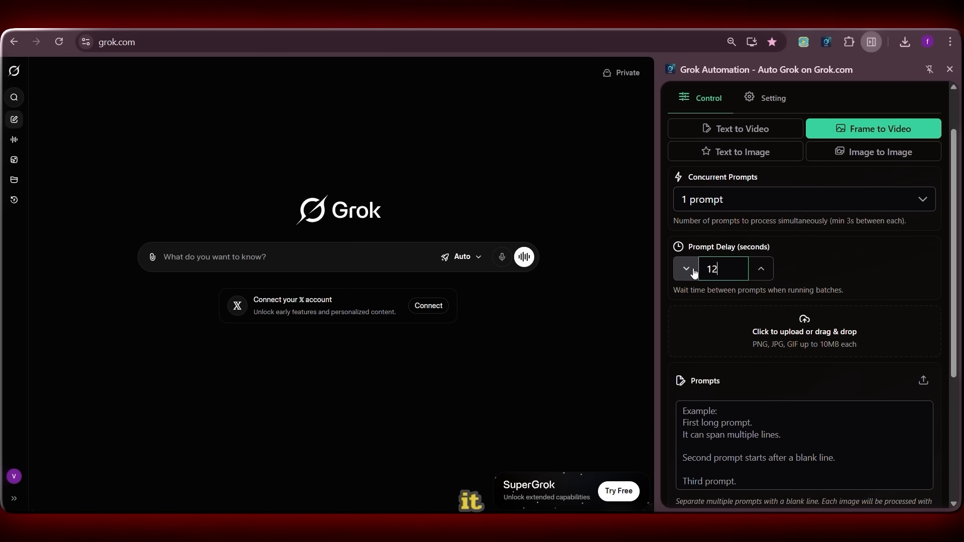
{"action": "left_click", "coordinate": [762, 273]}
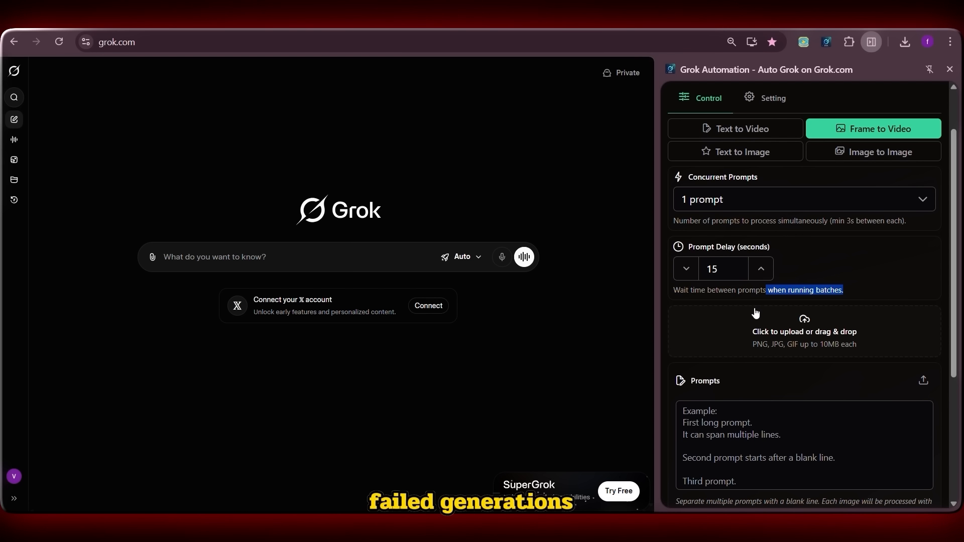
{"action": "left_click", "coordinate": [821, 270]}
{"action": "scroll", "coordinate": [801, 270], "scroll_direction": "down", "scroll_amount": 1}
{"action": "scroll", "coordinate": [676, 265], "scroll_direction": "up", "scroll_amount": 1}
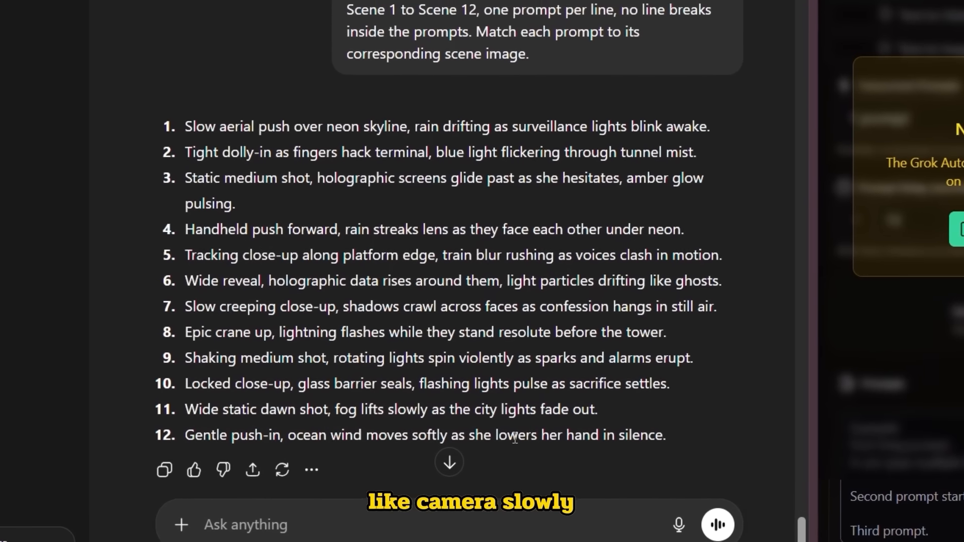
Step: Switch to ChatGPT and copy the twelve numbered scene prompts from its reply
{"action": "left_click_drag", "start_coordinate": [191, 113], "coordinate": [286, 142]}
{"action": "left_click", "coordinate": [521, 169]}
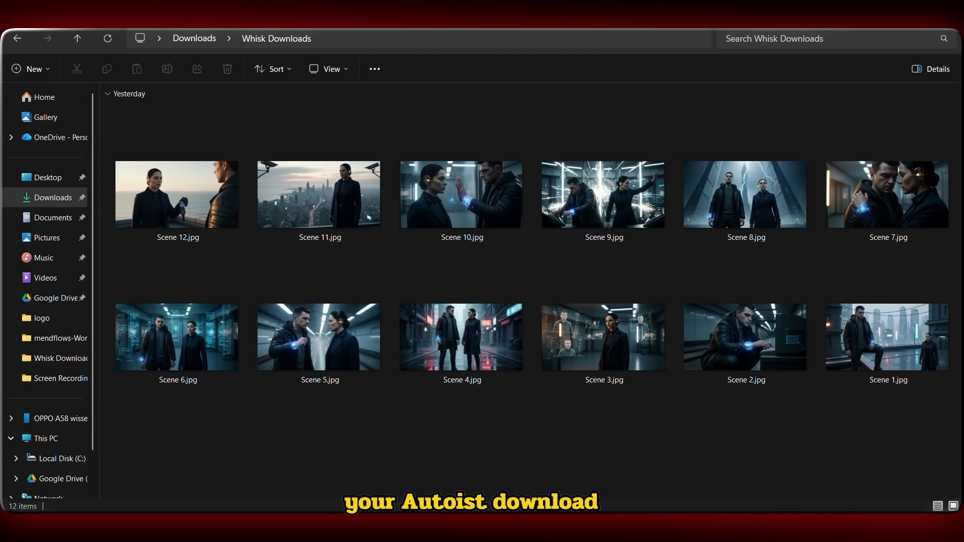
Step: Review the twelve scene images in the Whisk Downloads folder in file order
{"action": "left_click", "coordinate": [931, 339]}
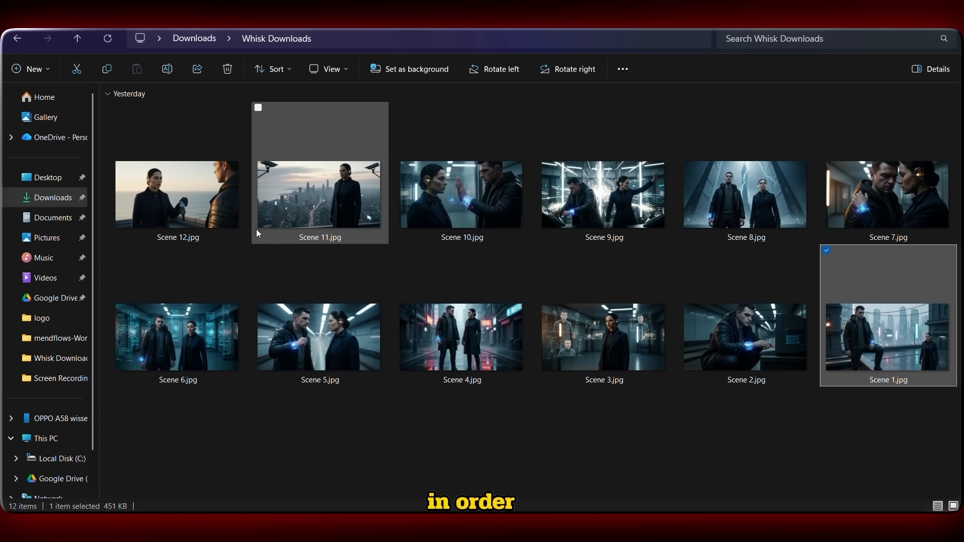
{"action": "left_click", "coordinate": [233, 221]}
{"action": "left_click_drag", "start_coordinate": [918, 391], "coordinate": [752, 371]}
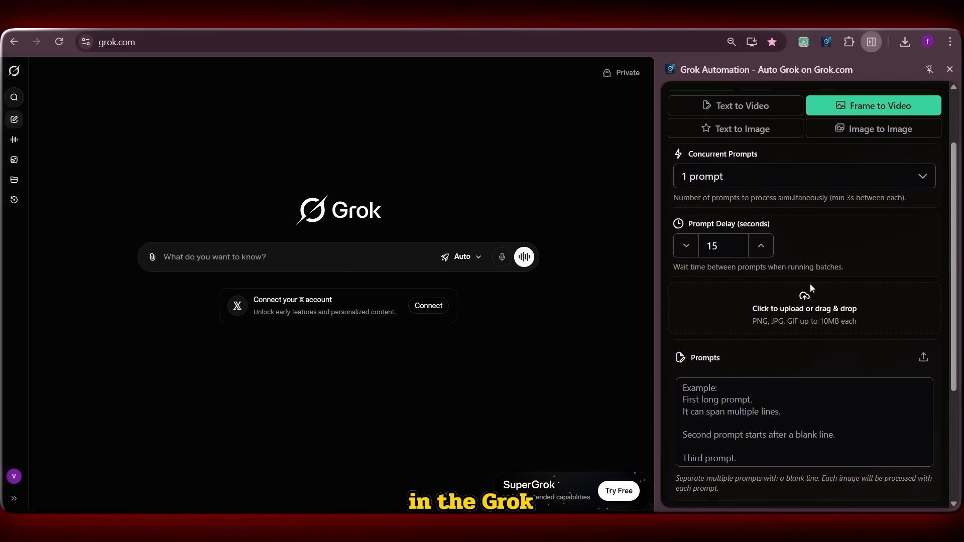
{"action": "scroll", "coordinate": [804, 301], "scroll_direction": "down", "scroll_amount": 2}
{"action": "scroll", "coordinate": [804, 301], "scroll_direction": "up", "scroll_amount": 2}
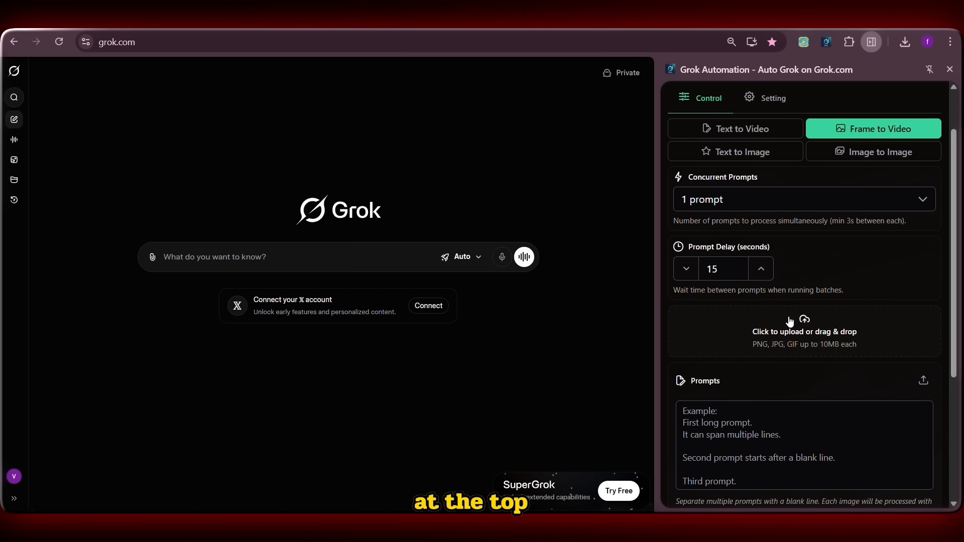
Step: Upload the Scene 1 to Scene 12 images from Whisk Downloads as frames
{"action": "left_click", "coordinate": [818, 337]}
{"action": "left_click", "coordinate": [161, 398]}
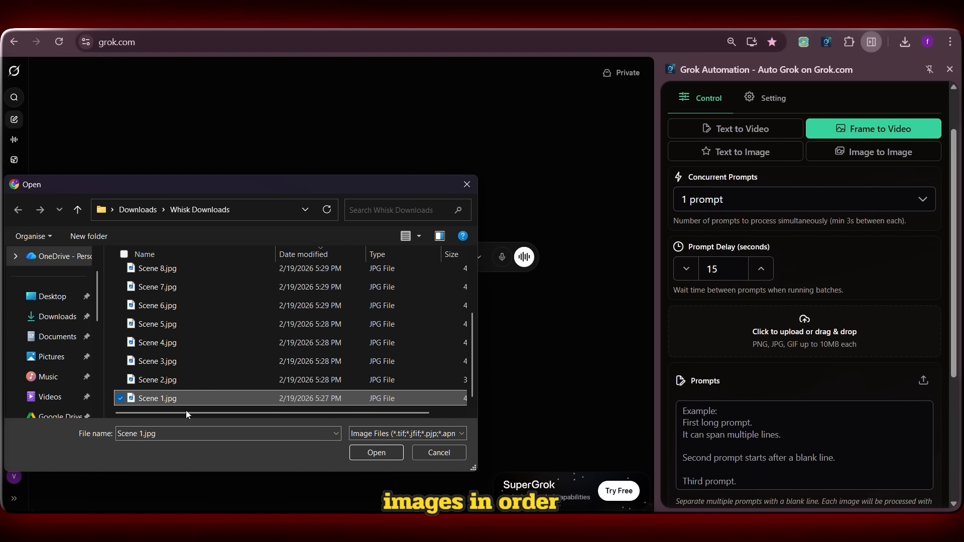
{"action": "left_click", "coordinate": [383, 447]}
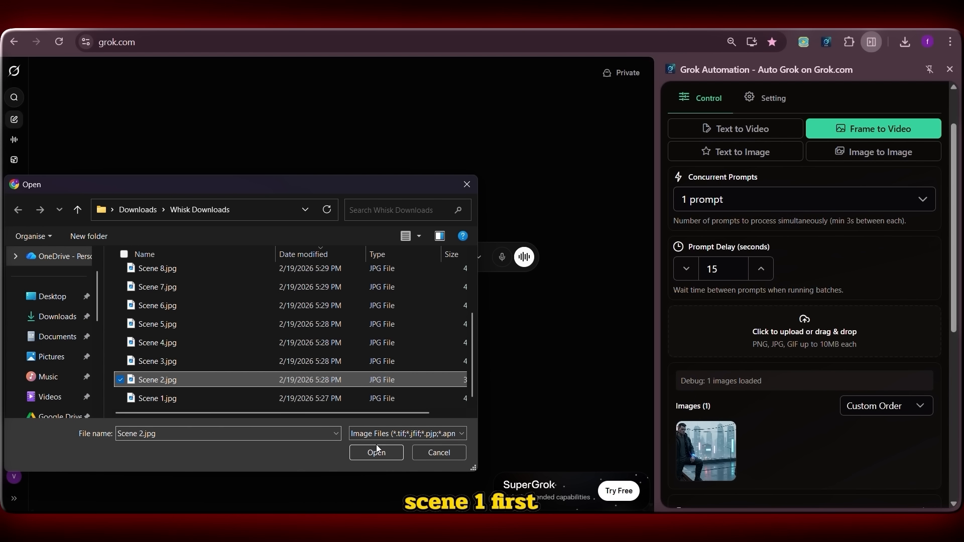
{"action": "left_click", "coordinate": [376, 444]}
{"action": "left_click", "coordinate": [699, 333]}
{"action": "left_click", "coordinate": [161, 360]}
{"action": "left_click", "coordinate": [377, 452]}
{"action": "left_click", "coordinate": [756, 334]}
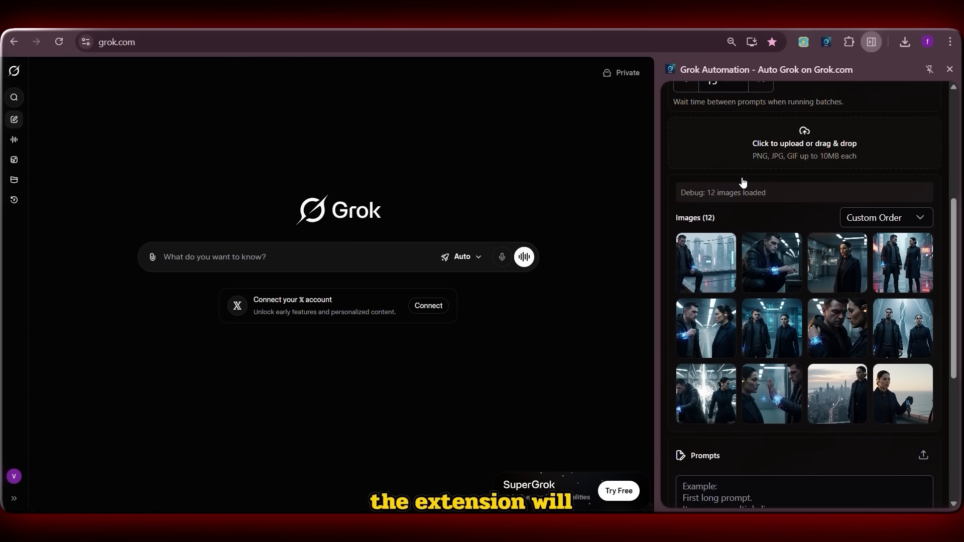
Step: Paste the copied scene prompts into the Prompts box
{"action": "scroll", "coordinate": [744, 182], "scroll_direction": "down", "scroll_amount": 5}
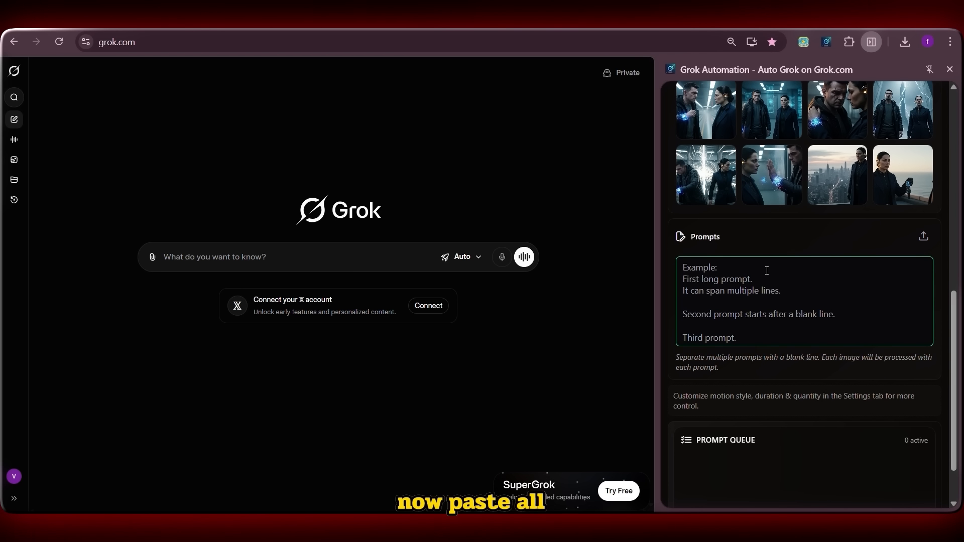
{"action": "left_click", "coordinate": [767, 271]}
{"action": "type", "text": "Slow aerial push over neon skyline, rain drifting as surveillance lights blink awake.  Tight dolly in as fingers hack terminal, blue light flickering through tunnel mist.  Static medium shot, holographic screens glide past as she hesitates, amber glow pulsing.  Handheld push forward, rain streaks lens as they face each other under neon.  Tracking close-up along platform edge, train blur rushing as voices clash in motion.  Wide reveal, holographic data rises around them, light particles drifting like ghosts.  Slow creeping close-up, shadows crawl across faces as confession hangs in still air.  Epic crane up, lightning flashes while they stand resolute before the tower.  Shaking medium shot, rotating lights spin violently as sparks and alarms erupt.  Locked close-up, glass barrier seals, flashing lights pulse as sacrifice settles.  Wide static dawn shot, fog lifts slowly as the city lights fade out.  Gentle push-in, ocean wind moves softly as she lowers her hand in silence."}
Step: Check the per-prompt duration list that pairs each prompt with its scene image
{"action": "scroll", "coordinate": [767, 270], "scroll_direction": "down", "scroll_amount": 3}
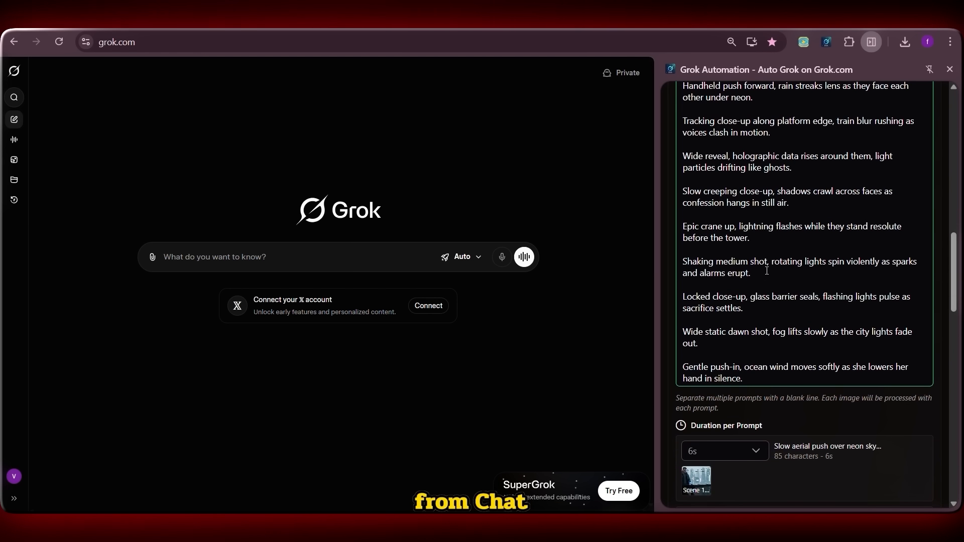
{"action": "scroll", "coordinate": [767, 270], "scroll_direction": "down", "scroll_amount": 3}
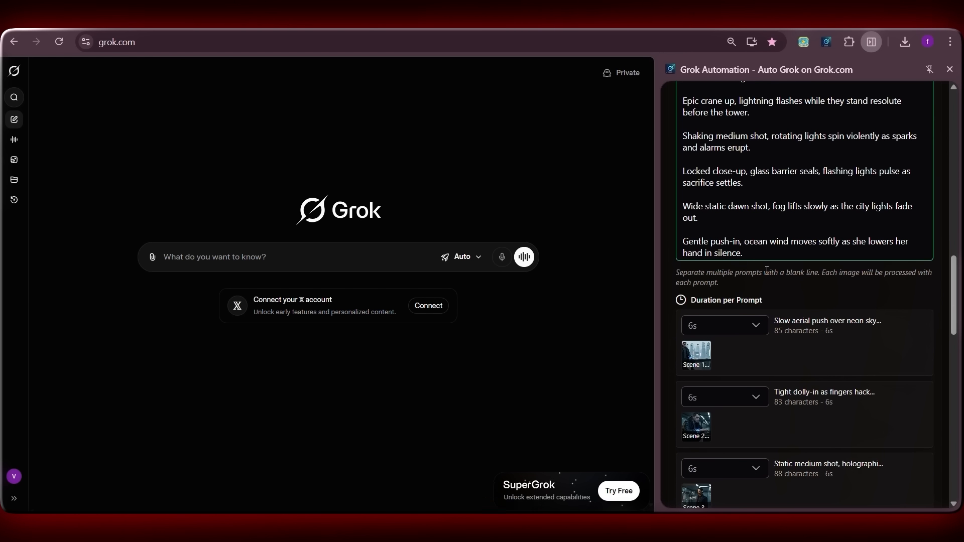
{"action": "scroll", "coordinate": [767, 271], "scroll_direction": "down", "scroll_amount": 1}
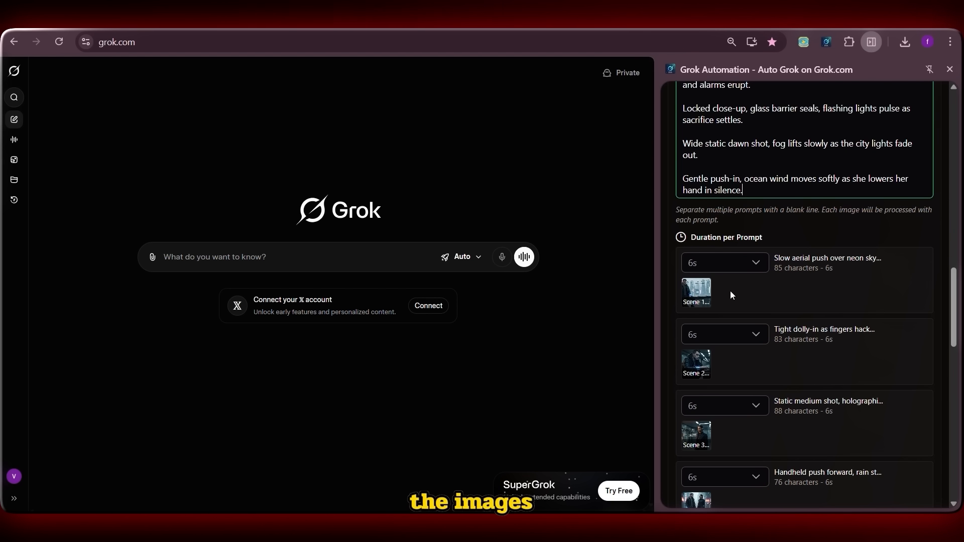
{"action": "scroll", "coordinate": [824, 277], "scroll_direction": "down", "scroll_amount": 3}
{"action": "scroll", "coordinate": [709, 258], "scroll_direction": "down", "scroll_amount": 2}
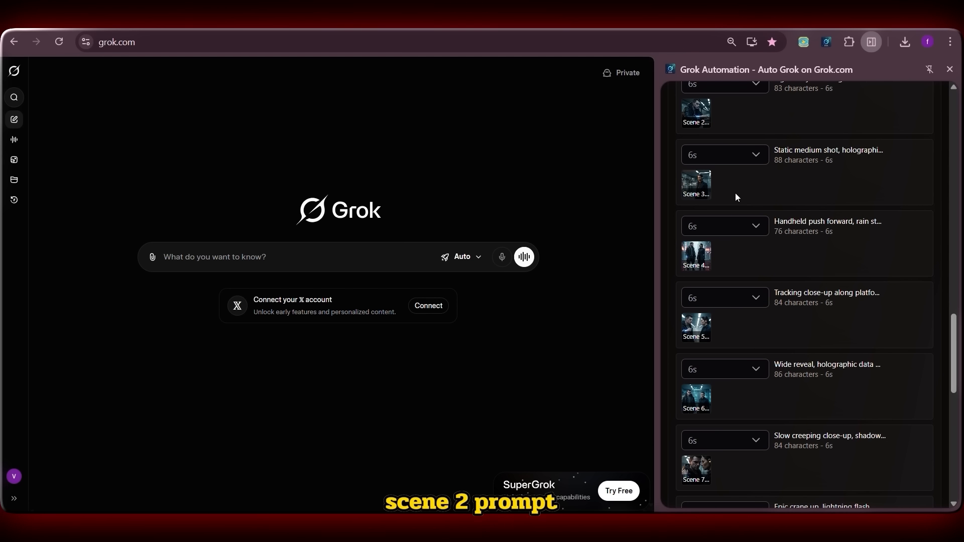
{"action": "scroll", "coordinate": [716, 264], "scroll_direction": "down", "scroll_amount": 3}
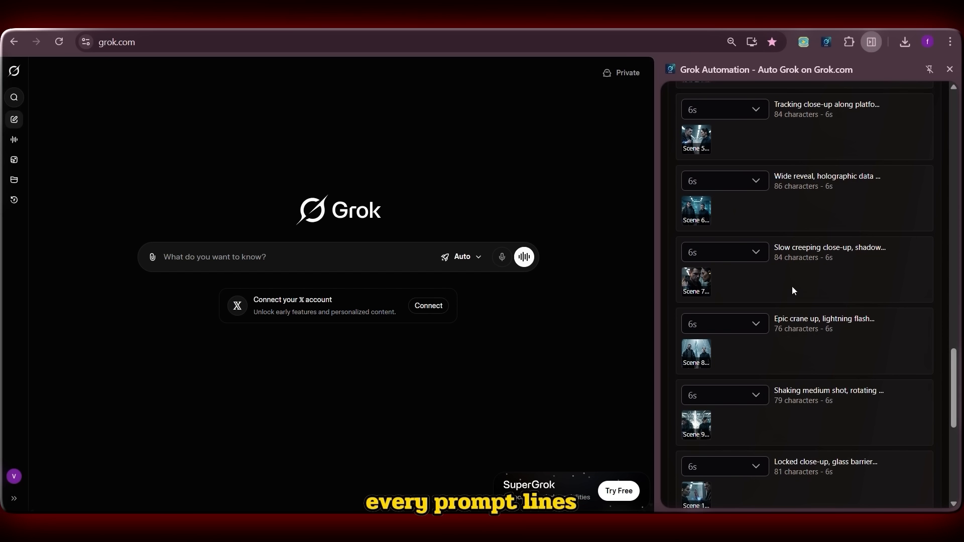
{"action": "scroll", "coordinate": [743, 315], "scroll_direction": "down", "scroll_amount": 2}
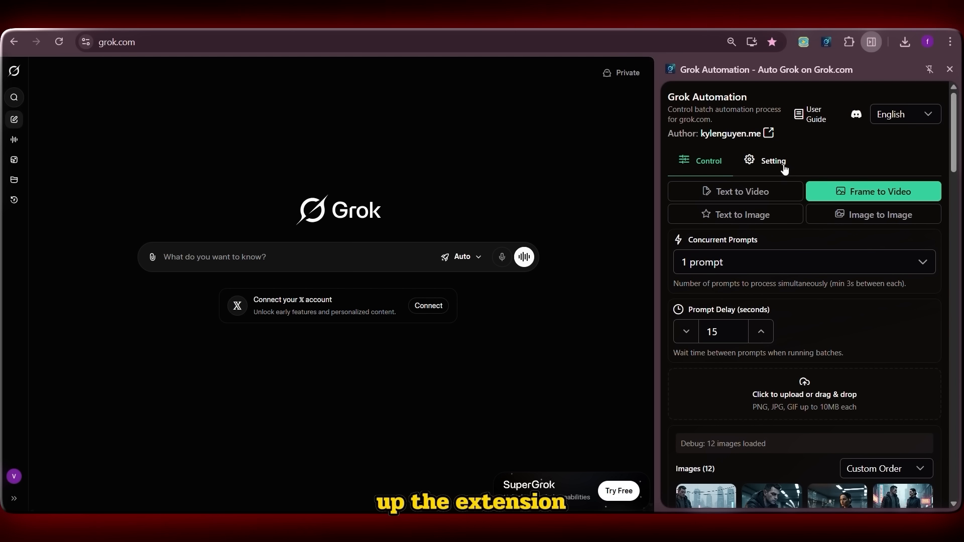
Step: Open the Setting tab and set the default aspect ratio to 16:9 (YouTube)
{"action": "left_click", "coordinate": [775, 172]}
{"action": "scroll", "coordinate": [712, 230], "scroll_direction": "down", "scroll_amount": 3}
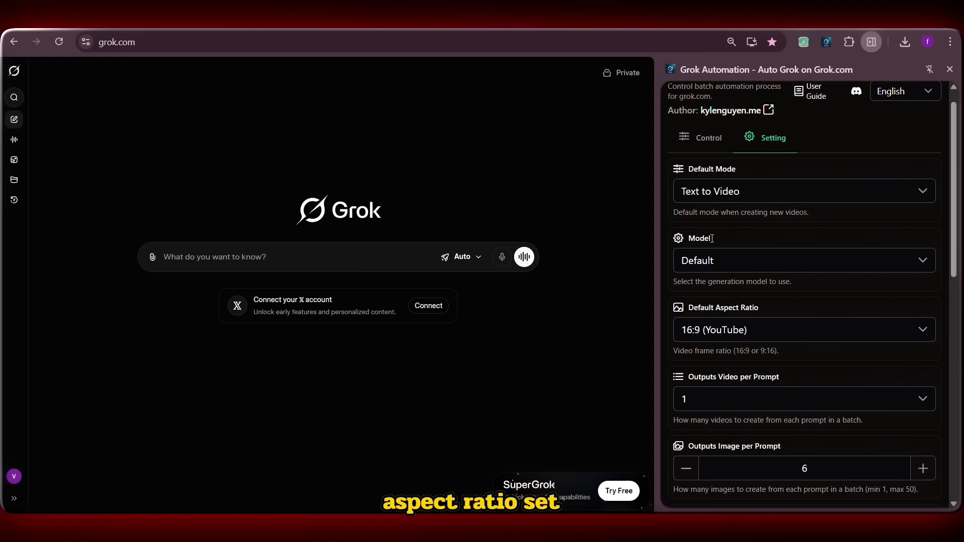
{"action": "left_click", "coordinate": [713, 231]}
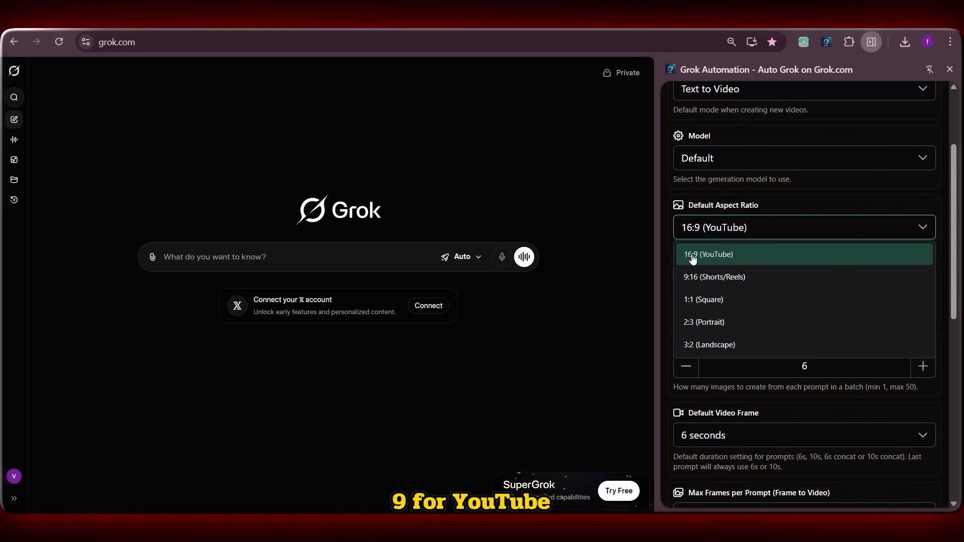
{"action": "left_click", "coordinate": [745, 264]}
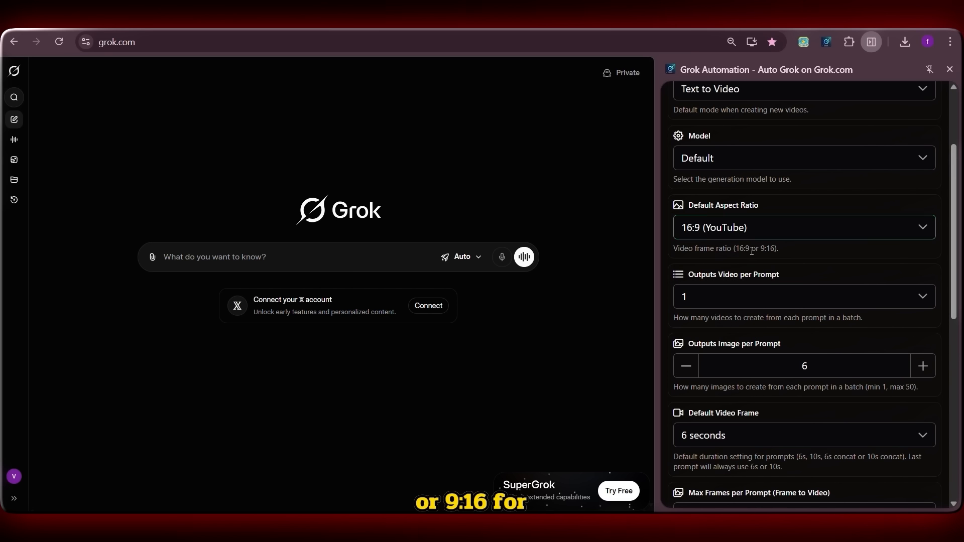
Step: Set the auto download quality to 720p
{"action": "scroll", "coordinate": [804, 243], "scroll_direction": "down", "scroll_amount": 1}
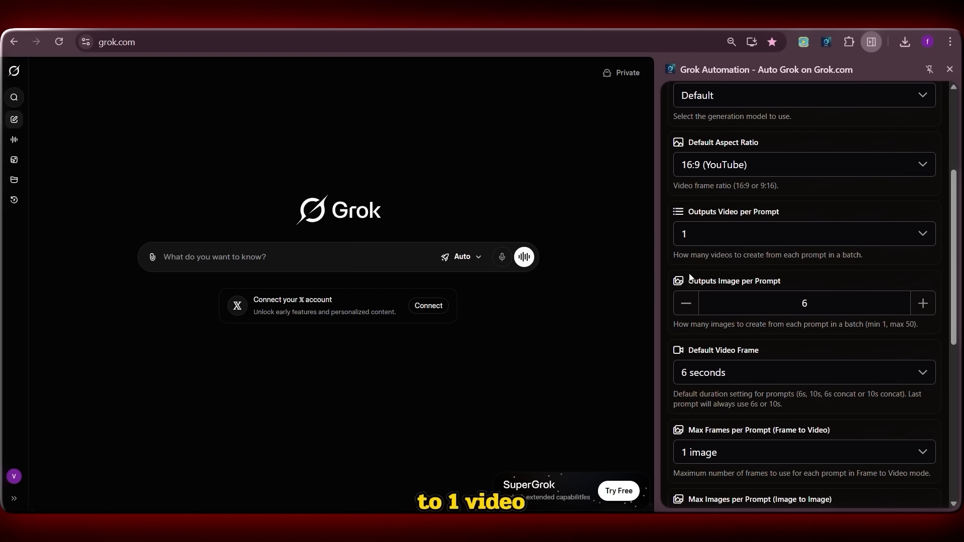
{"action": "scroll", "coordinate": [797, 258], "scroll_direction": "down", "scroll_amount": 2}
{"action": "scroll", "coordinate": [797, 258], "scroll_direction": "up", "scroll_amount": 1}
{"action": "scroll", "coordinate": [798, 258], "scroll_direction": "down", "scroll_amount": 1}
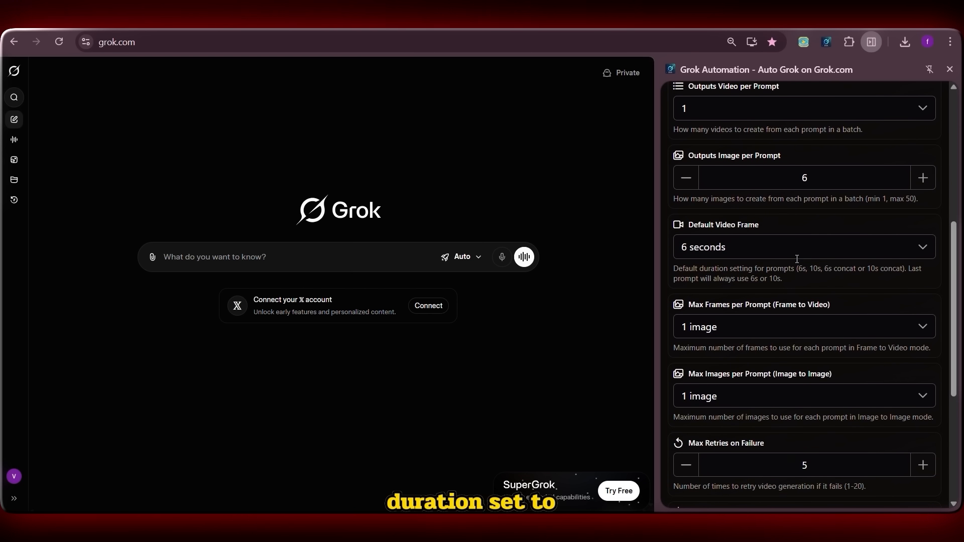
{"action": "scroll", "coordinate": [759, 191], "scroll_direction": "down", "scroll_amount": 3}
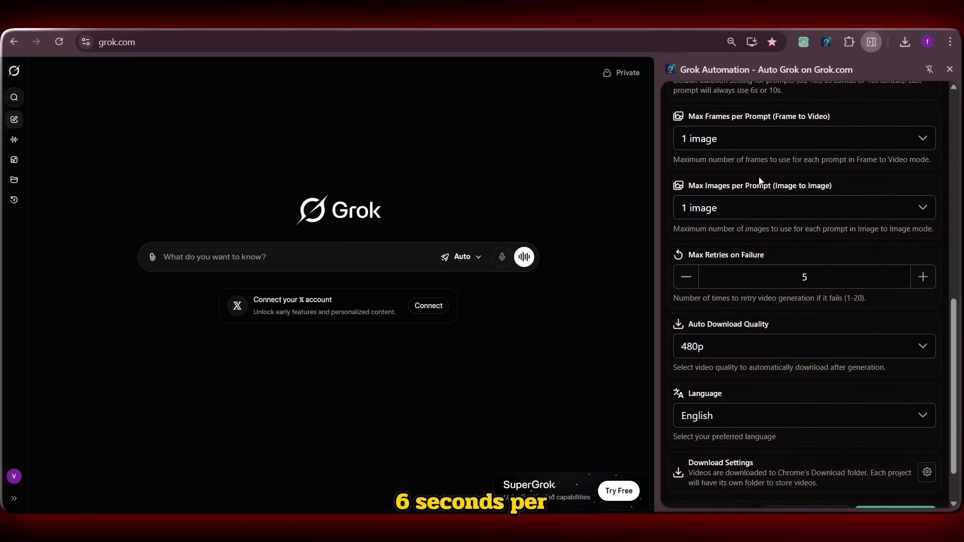
{"action": "scroll", "coordinate": [742, 229], "scroll_direction": "down", "scroll_amount": 1}
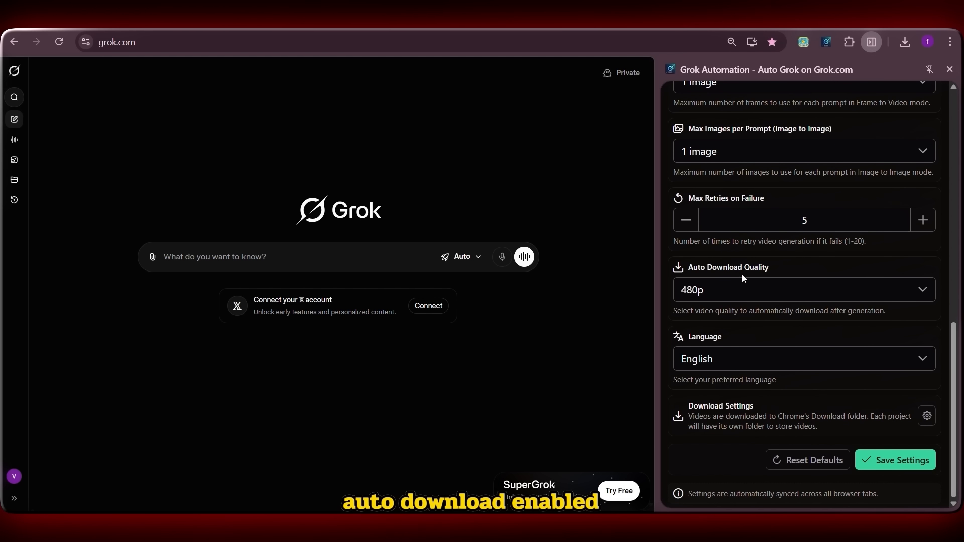
{"action": "left_click", "coordinate": [763, 298]}
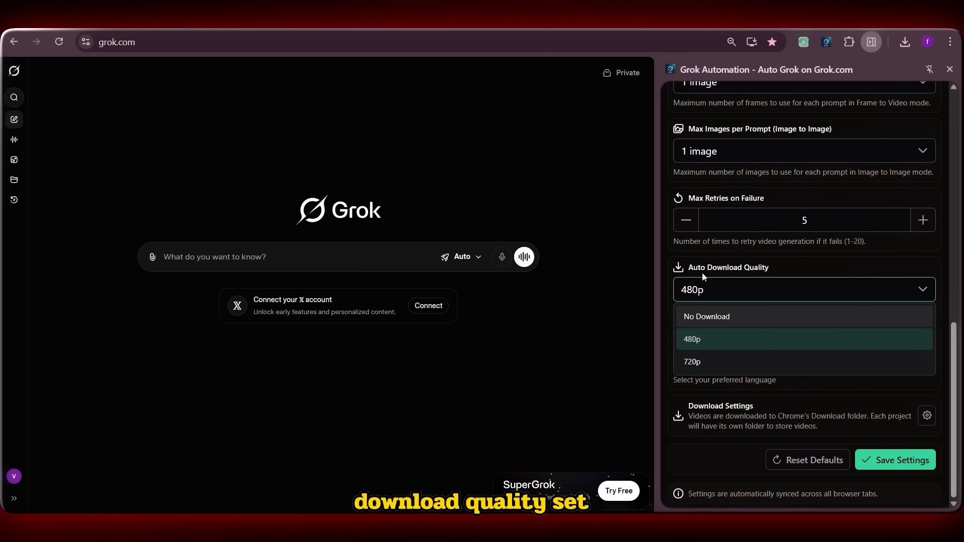
{"action": "left_click", "coordinate": [711, 362]}
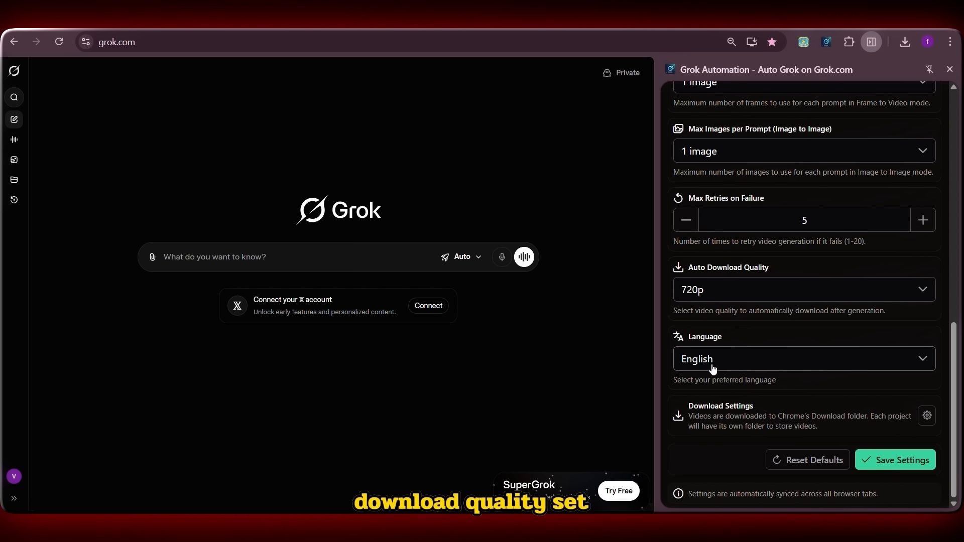
{"action": "left_click", "coordinate": [736, 359]}
{"action": "left_click", "coordinate": [736, 360]}
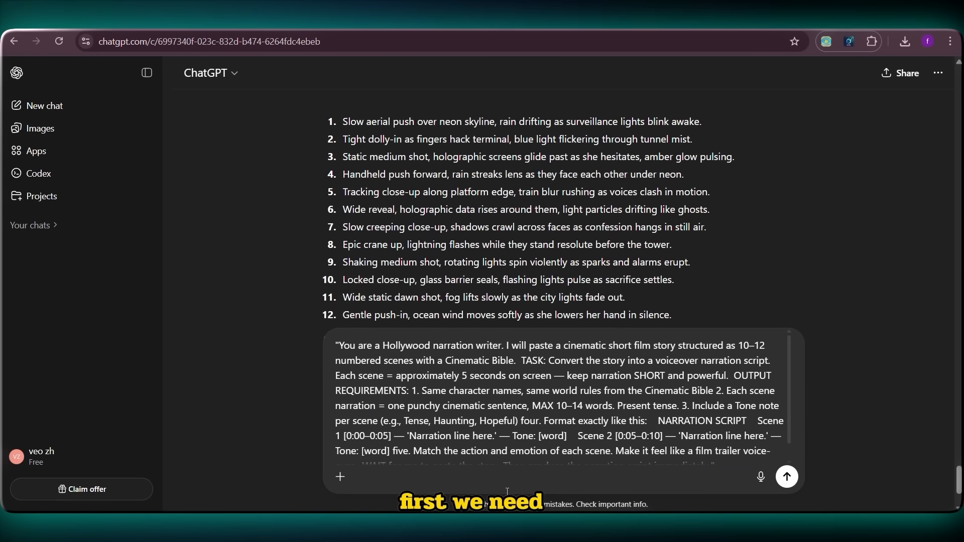
Step: Send the narration-writer instructions in ChatGPT, then paste and submit the full cinematic story
{"action": "left_click", "coordinate": [788, 478]}
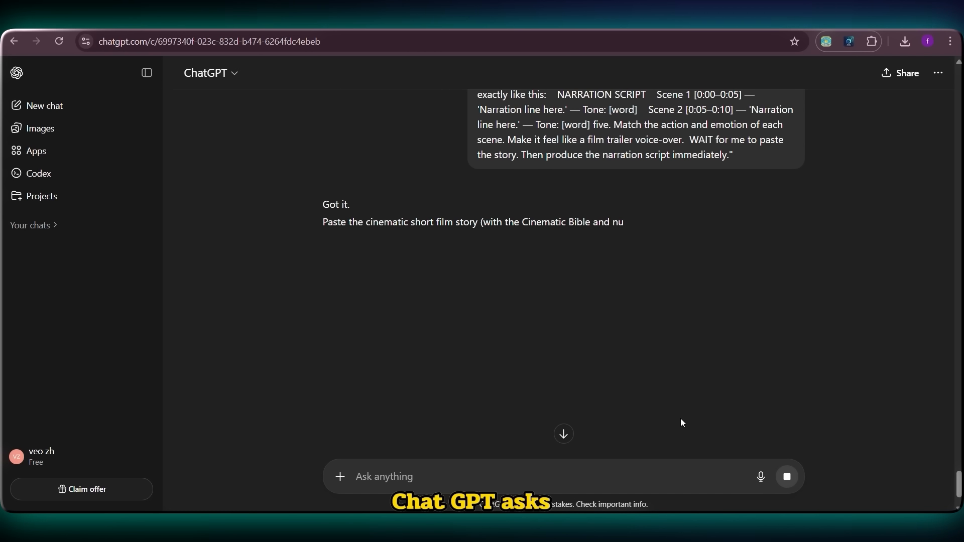
{"action": "left_click", "coordinate": [395, 465]}
{"action": "key", "text": "ctrl+v"}
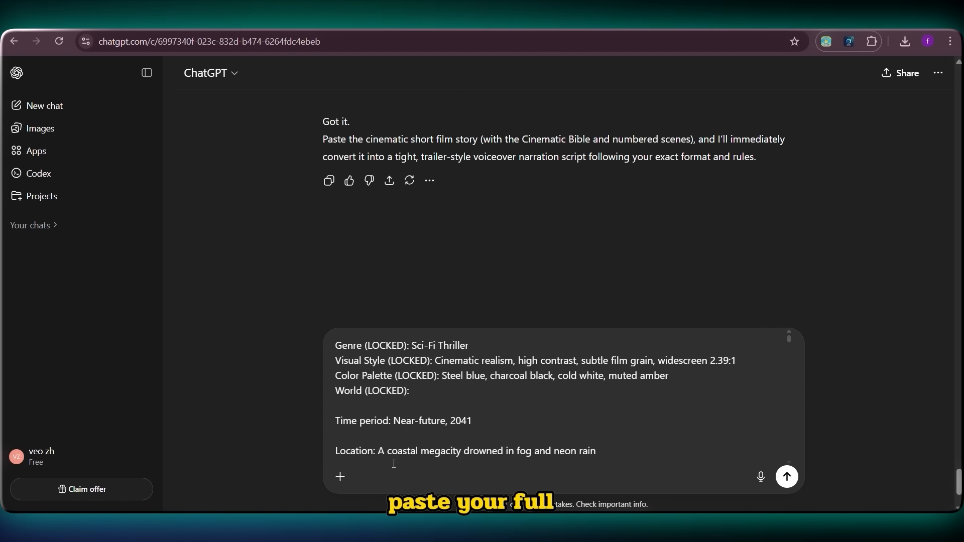
{"action": "key", "text": "Return"}
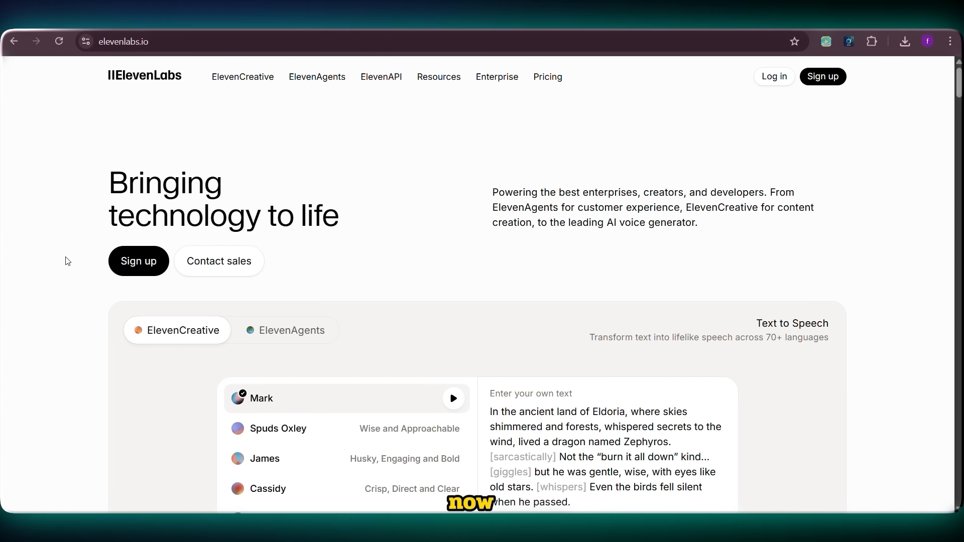
Step: Open the ElevenLabs sign-up and then the account menu
{"action": "left_click", "coordinate": [147, 261]}
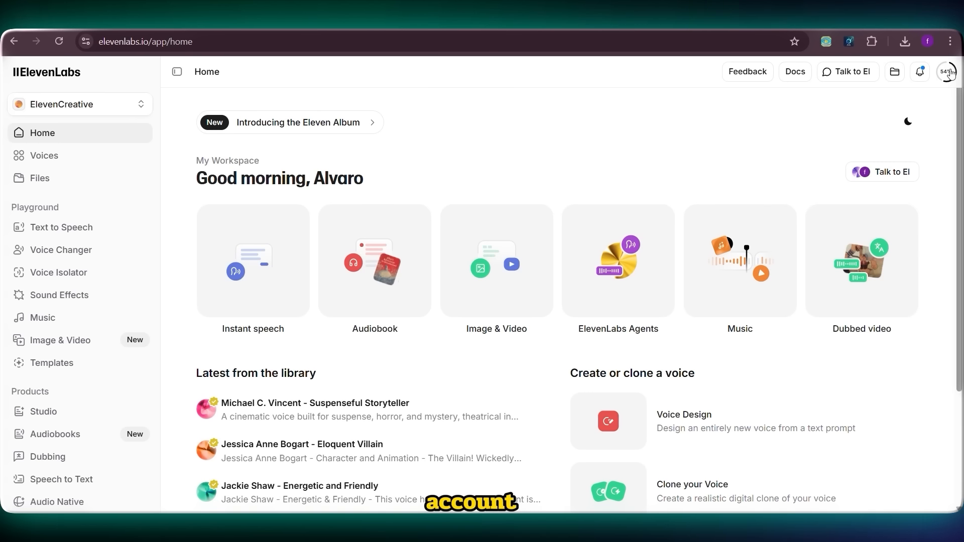
{"action": "left_click", "coordinate": [948, 70]}
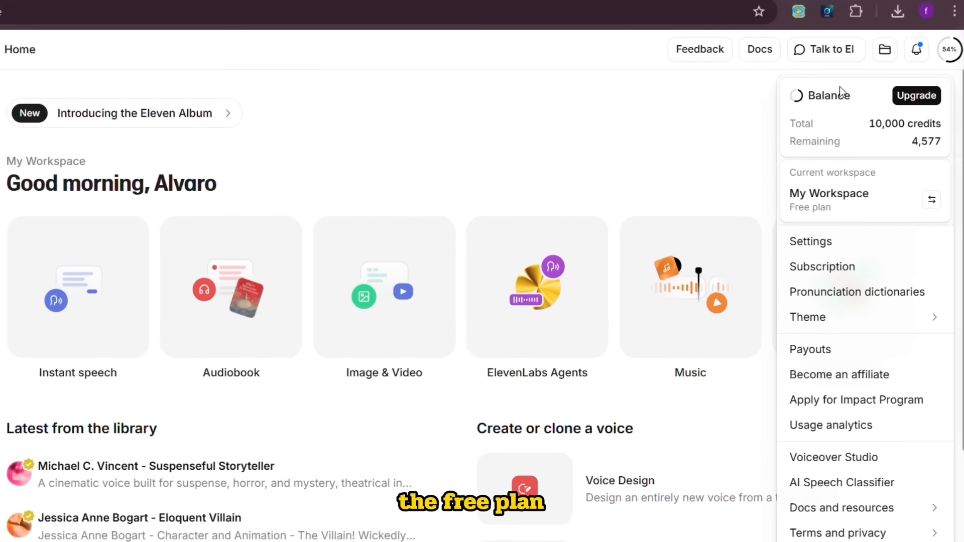
Step: Leave the account menu and open Text to Speech
{"action": "left_click_drag", "start_coordinate": [870, 123], "coordinate": [905, 116]}
{"action": "left_click", "coordinate": [895, 126]}
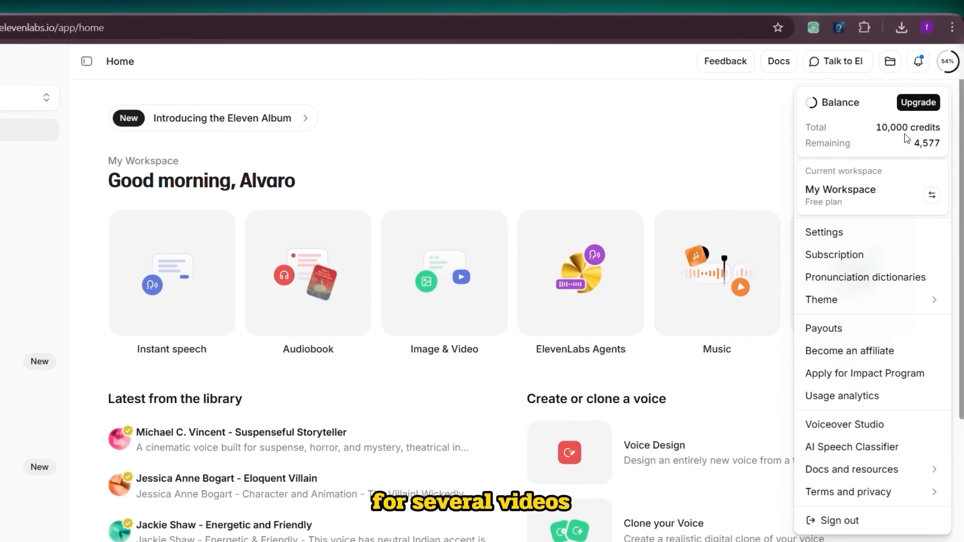
{"action": "left_click", "coordinate": [37, 232]}
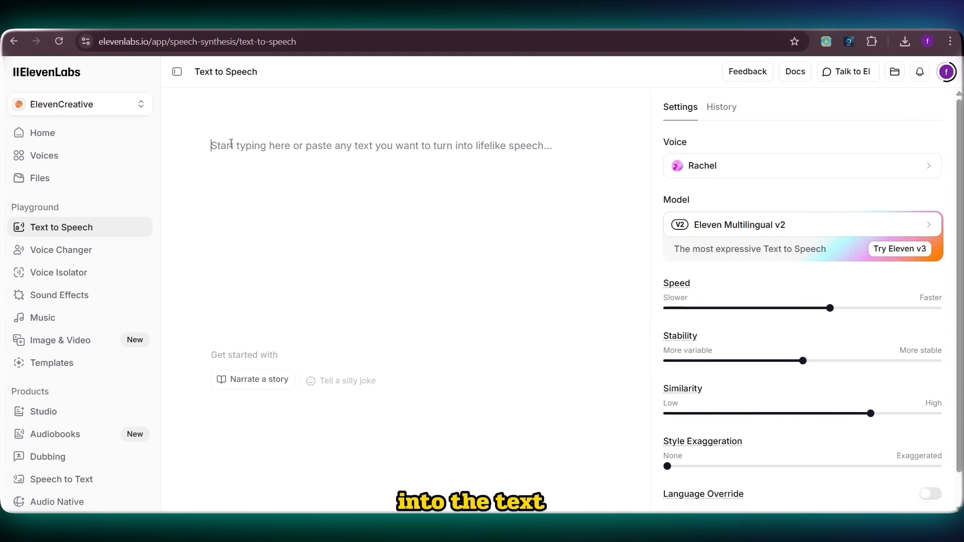
Step: Paste the narration script into the text box and search the voice library for adam
{"action": "right_click", "coordinate": [231, 144]}
{"action": "left_click", "coordinate": [258, 269]}
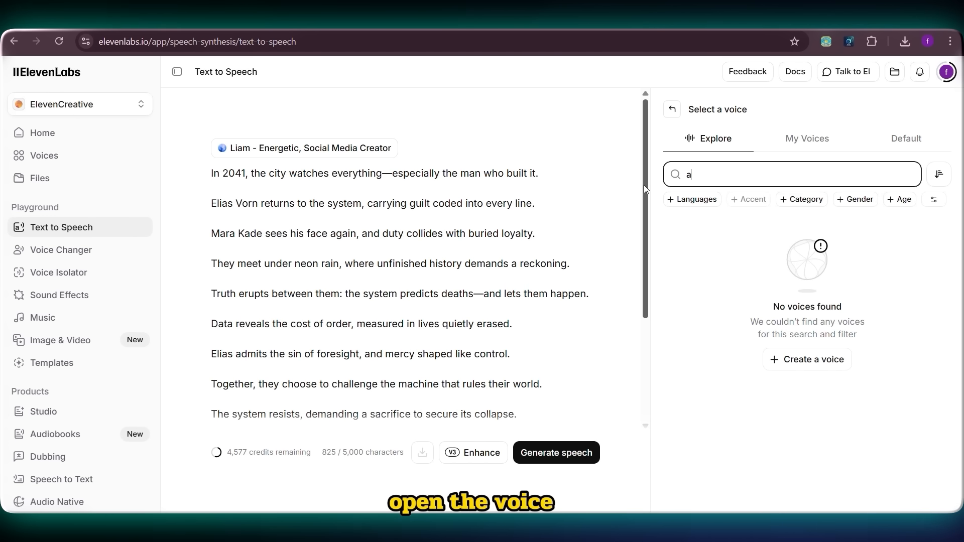
{"action": "type", "text": "dam"}
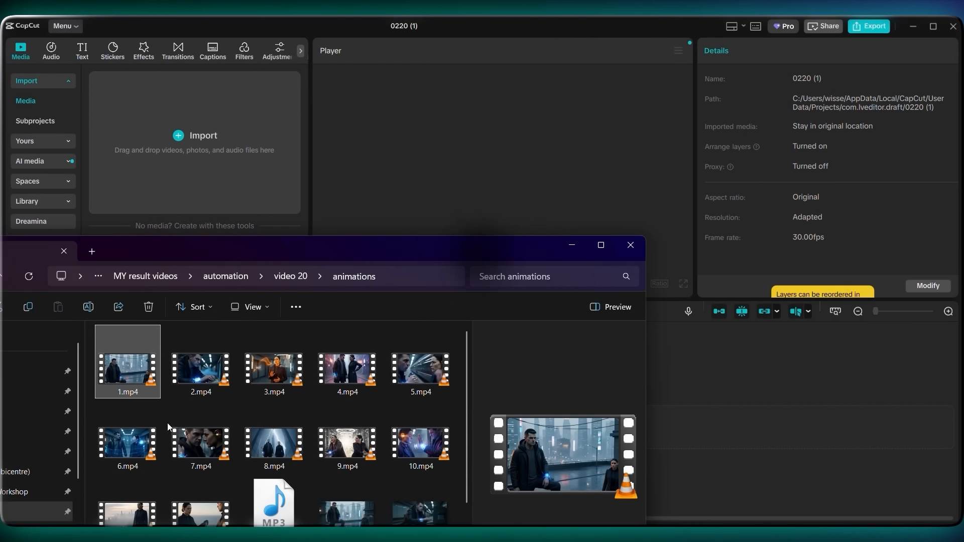
{"action": "left_click_drag", "start_coordinate": [167, 423], "coordinate": [187, 177]}
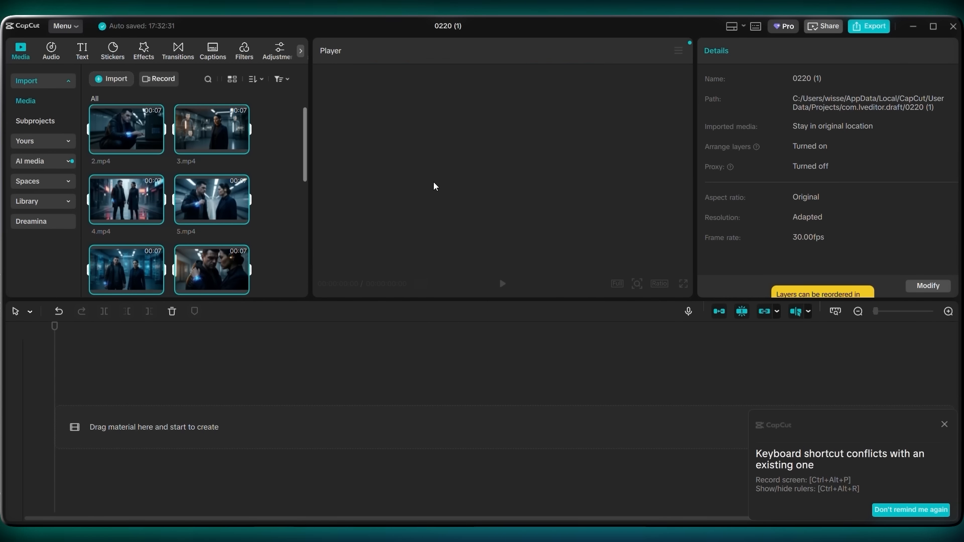
Step: Add the animation voice.mp3 narration from the media bin to the timeline's audio track
{"action": "scroll", "coordinate": [152, 210], "scroll_direction": "down", "scroll_amount": 6}
{"action": "left_click", "coordinate": [211, 251]}
{"action": "left_click_drag", "start_coordinate": [210, 185], "coordinate": [114, 423]}
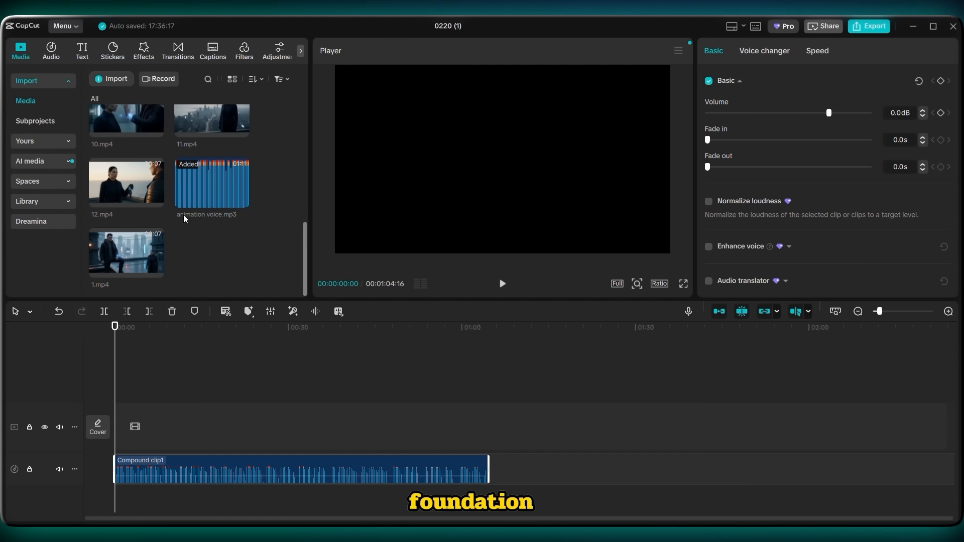
Step: Place the scene clips 1.mp4 through 12.mp4 in order on the video track above the narration
{"action": "left_click_drag", "start_coordinate": [127, 251], "coordinate": [91, 351]}
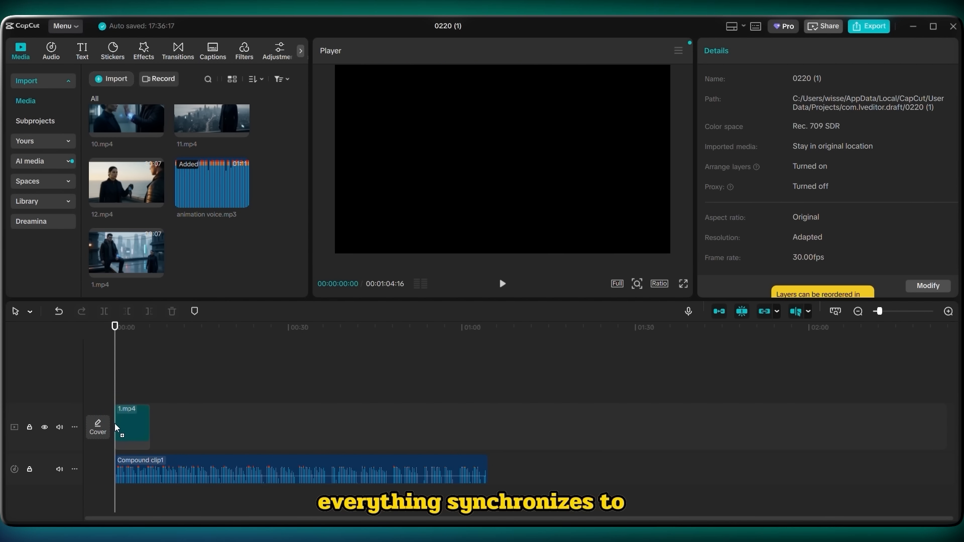
{"action": "left_click_drag", "start_coordinate": [122, 443], "coordinate": [121, 440]}
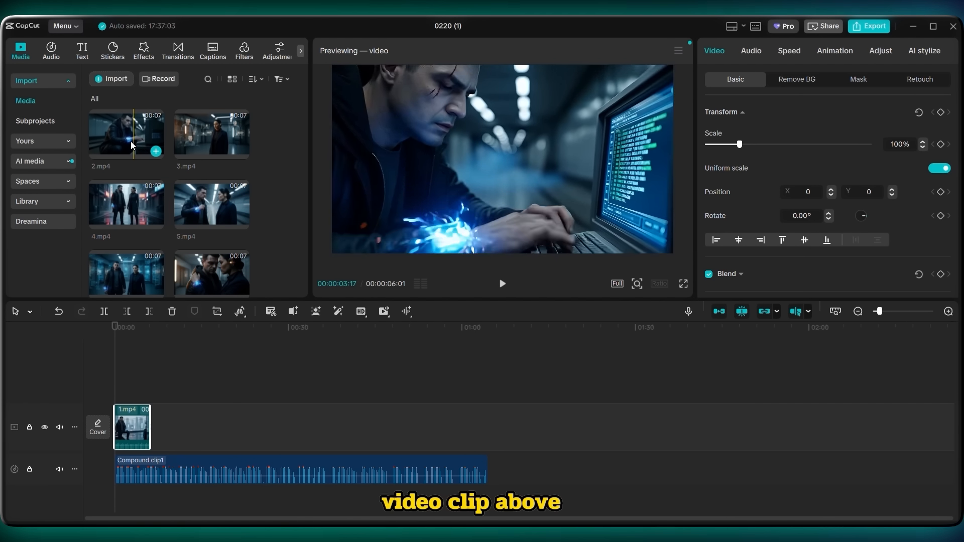
{"action": "left_click_drag", "start_coordinate": [131, 146], "coordinate": [132, 312]}
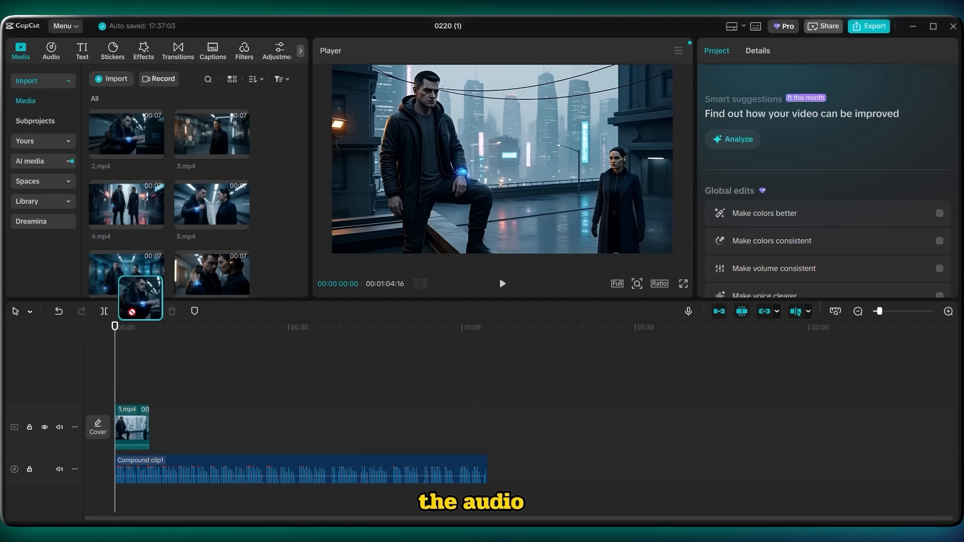
{"action": "left_click_drag", "start_coordinate": [149, 451], "coordinate": [148, 430]}
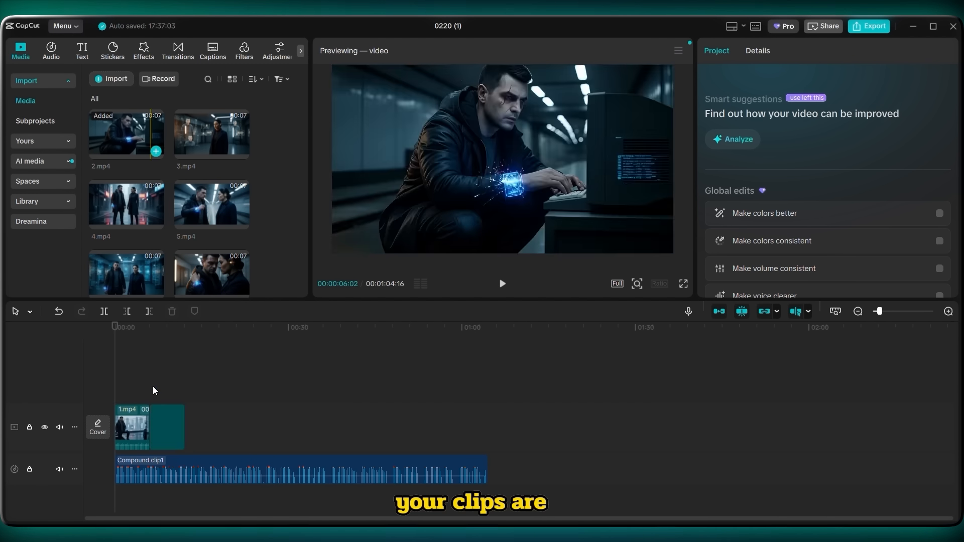
{"action": "left_click_drag", "start_coordinate": [203, 200], "coordinate": [197, 206]}
{"action": "left_click_drag", "start_coordinate": [173, 417], "coordinate": [174, 418]}
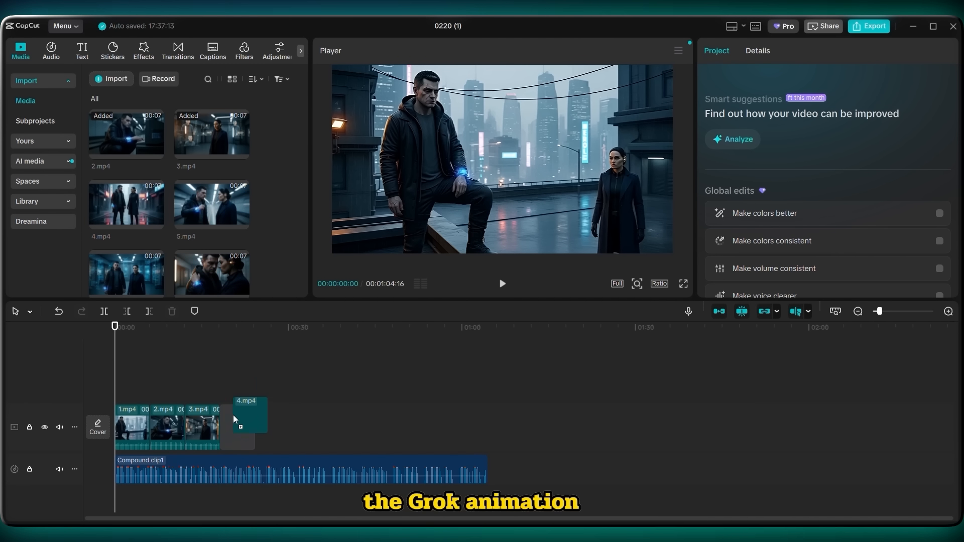
{"action": "left_click_drag", "start_coordinate": [234, 415], "coordinate": [234, 416]}
{"action": "left_click_drag", "start_coordinate": [211, 213], "coordinate": [260, 432]}
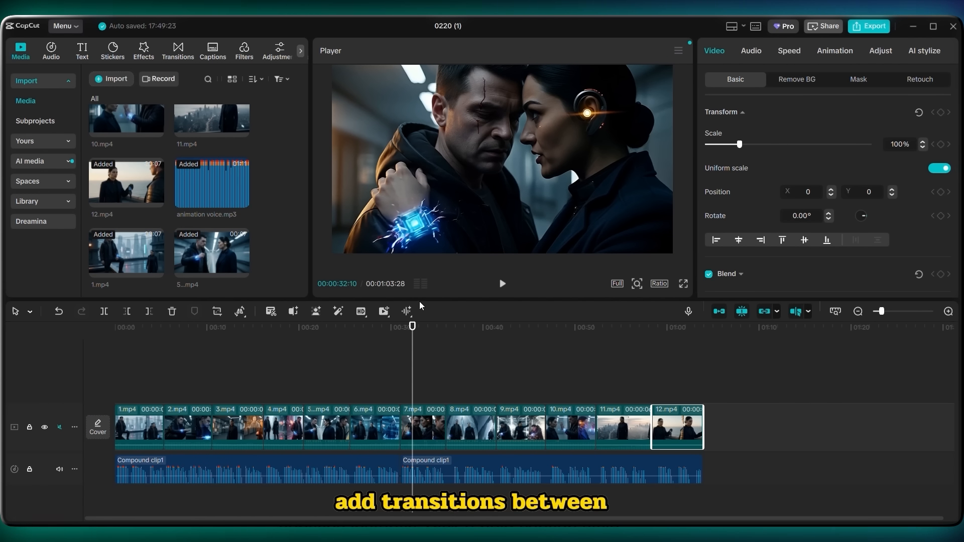
Step: Add a Gradual Fade transition between the first two scene clips
{"action": "left_click", "coordinate": [181, 52]}
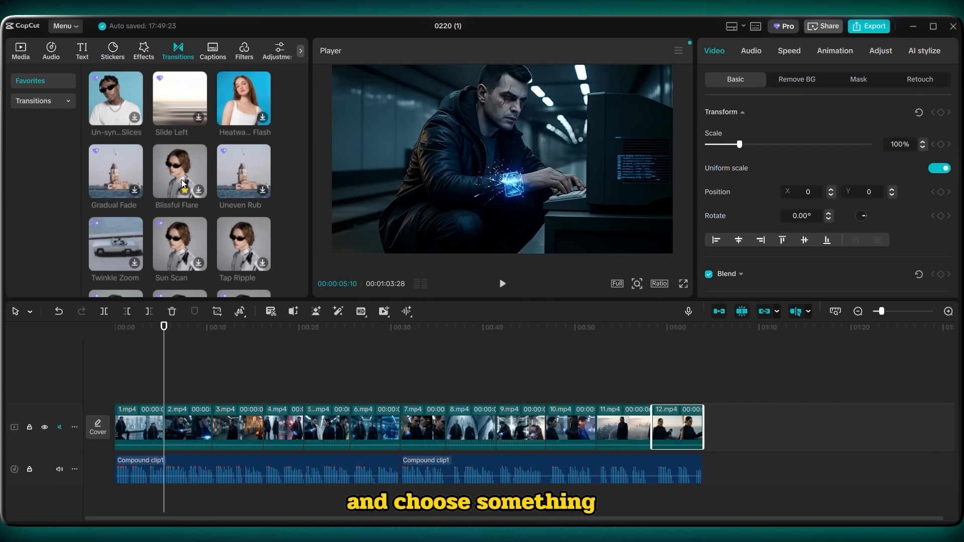
{"action": "left_click_drag", "start_coordinate": [129, 176], "coordinate": [156, 426]}
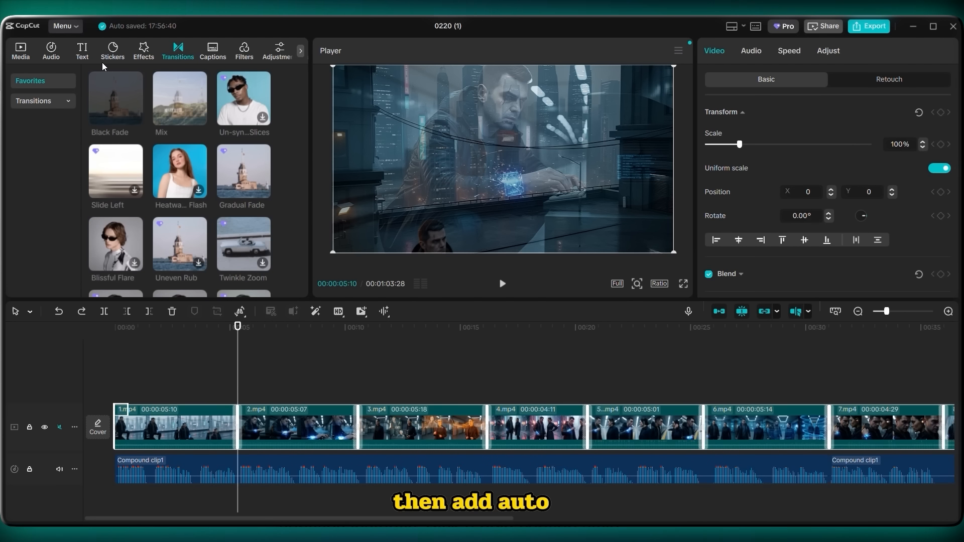
Step: Generate auto captions for the narration with English as the spoken language
{"action": "left_click", "coordinate": [86, 58]}
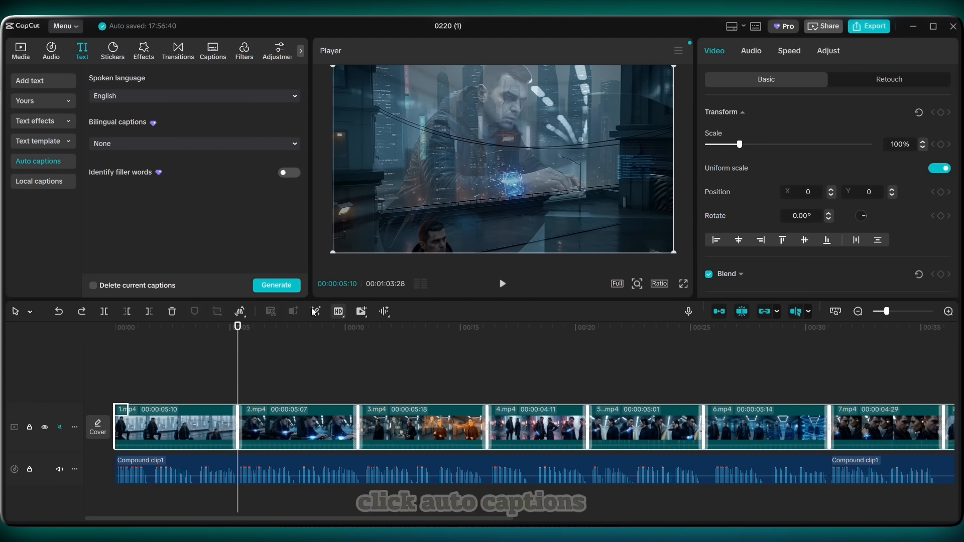
{"action": "left_click", "coordinate": [292, 284]}
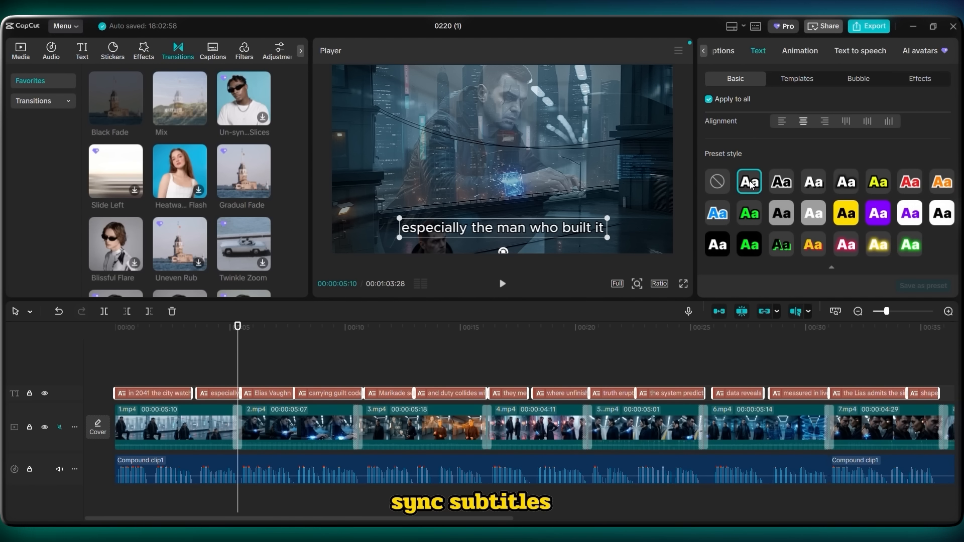
{"action": "scroll", "coordinate": [751, 186], "scroll_direction": "down", "scroll_amount": 3}
{"action": "scroll", "coordinate": [752, 185], "scroll_direction": "up", "scroll_amount": 3}
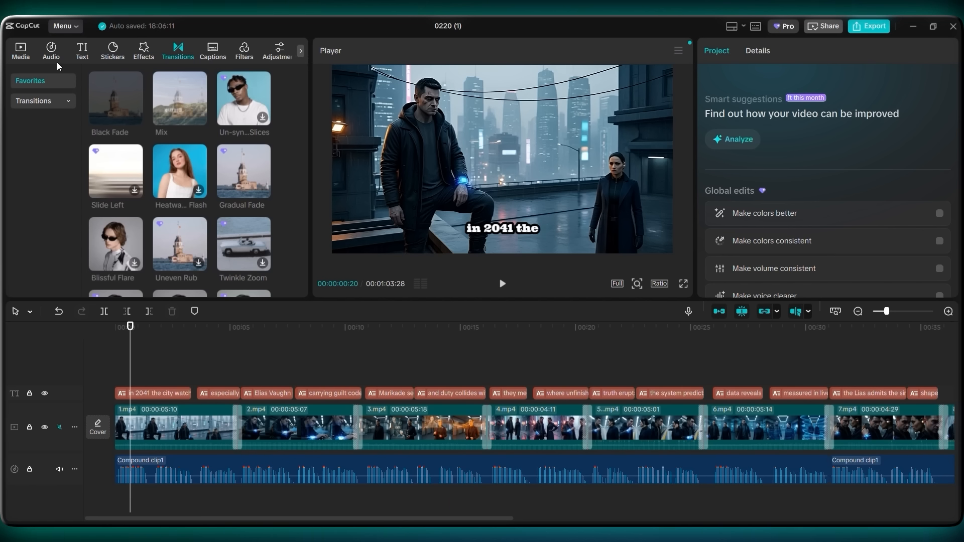
Step: Search the music library for cinematic and add a cinematic track as background music below the narration
{"action": "left_click", "coordinate": [60, 57]}
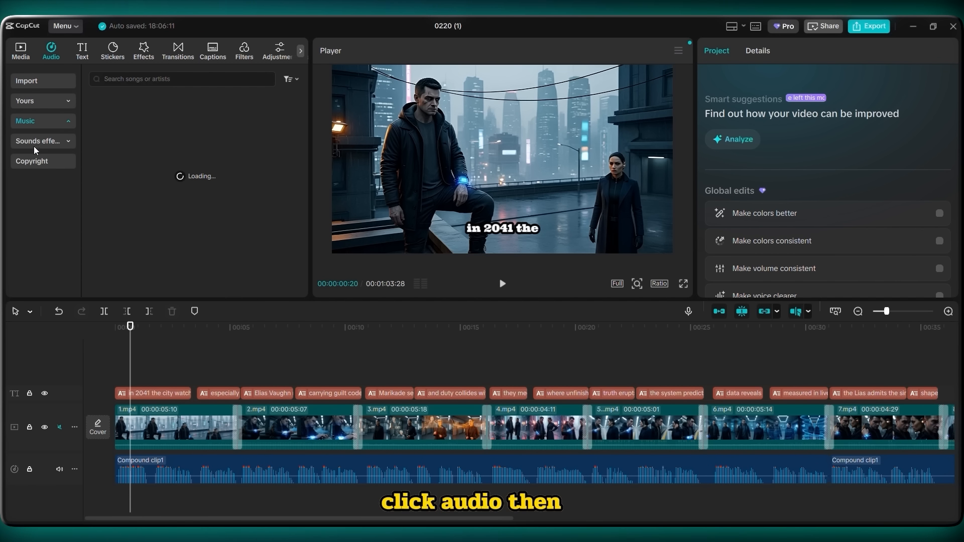
{"action": "type", "text": "cinematic"}
{"action": "key", "text": "Return"}
{"action": "left_click", "coordinate": [104, 109]}
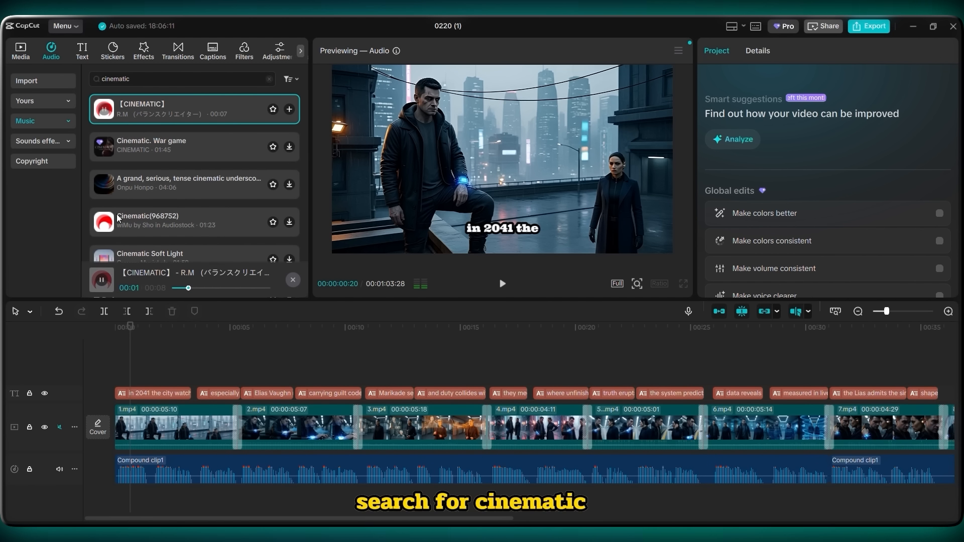
{"action": "left_click_drag", "start_coordinate": [104, 147], "coordinate": [115, 503]}
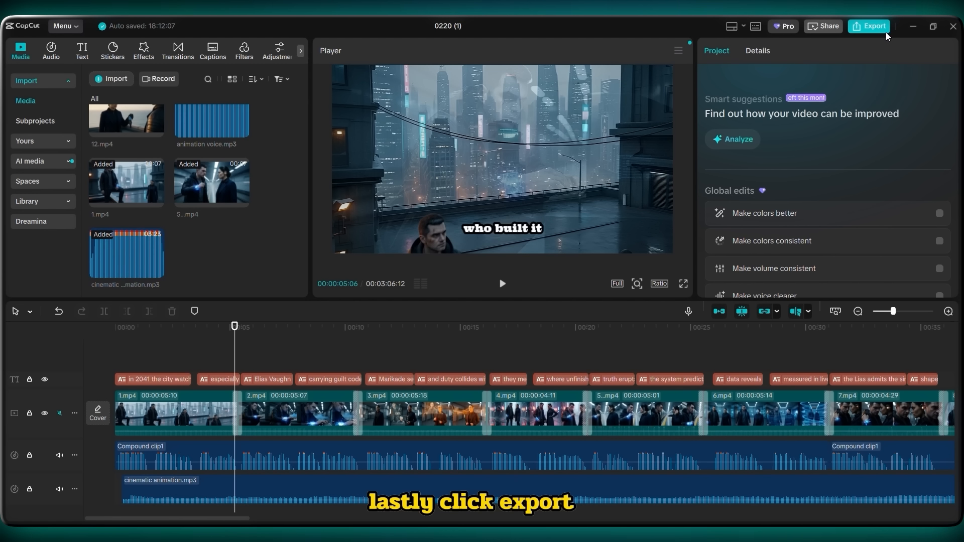
Step: Export the finished video with the resolution set to 1080P
{"action": "left_click", "coordinate": [883, 28]}
{"action": "left_click", "coordinate": [683, 205]}
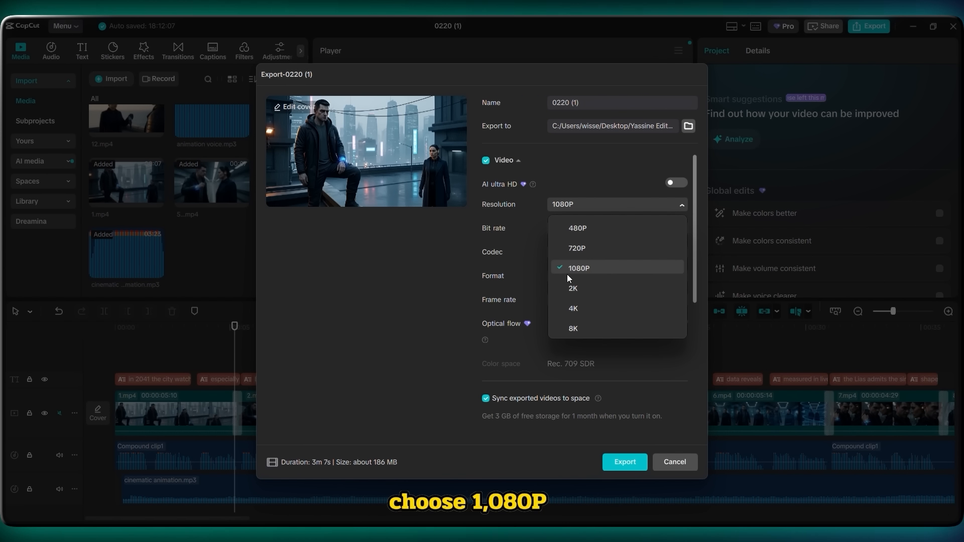
{"action": "left_click", "coordinate": [593, 278]}
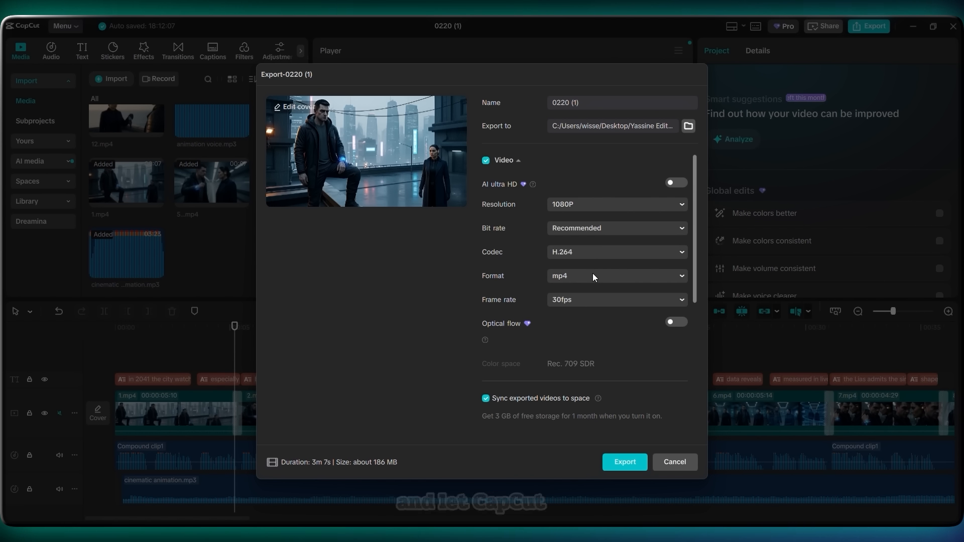
{"action": "left_click", "coordinate": [625, 462]}
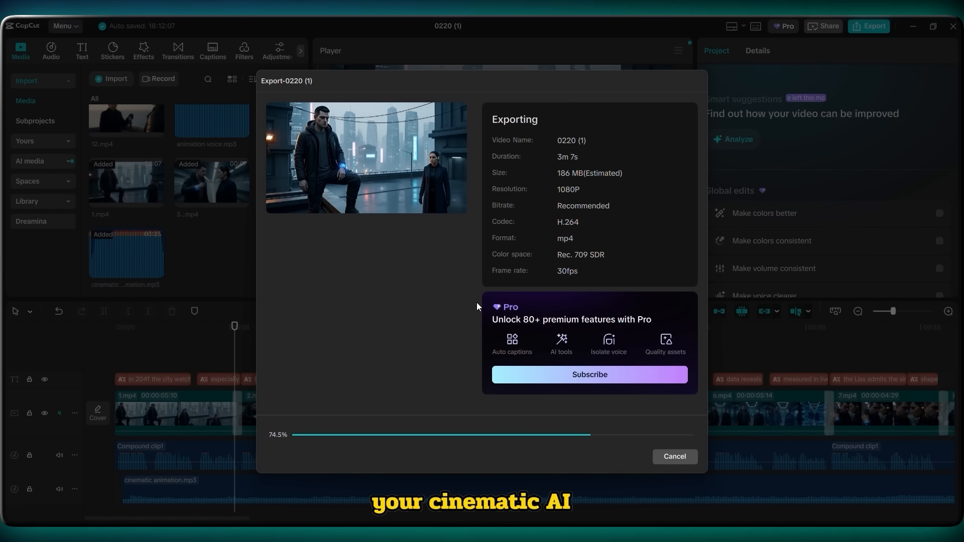